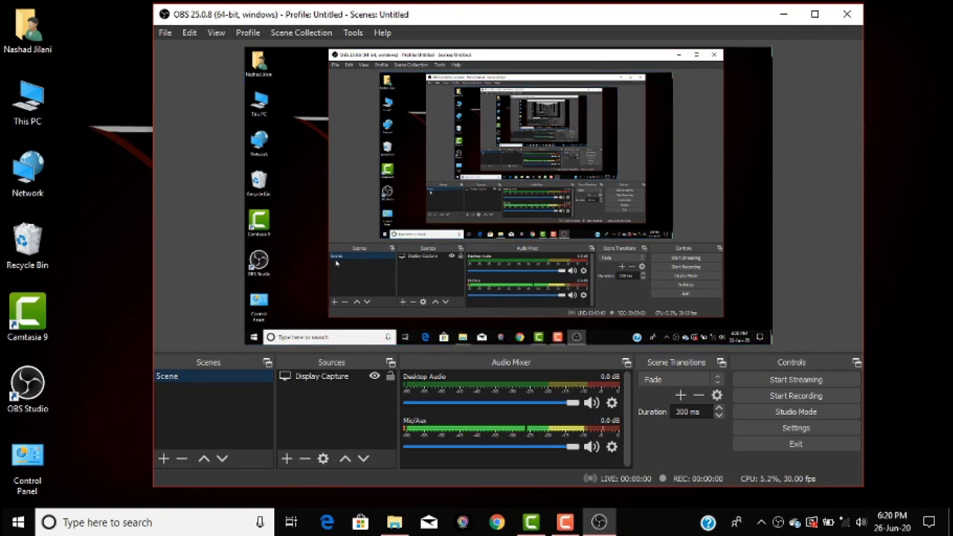
pyautogui.click(164, 459)
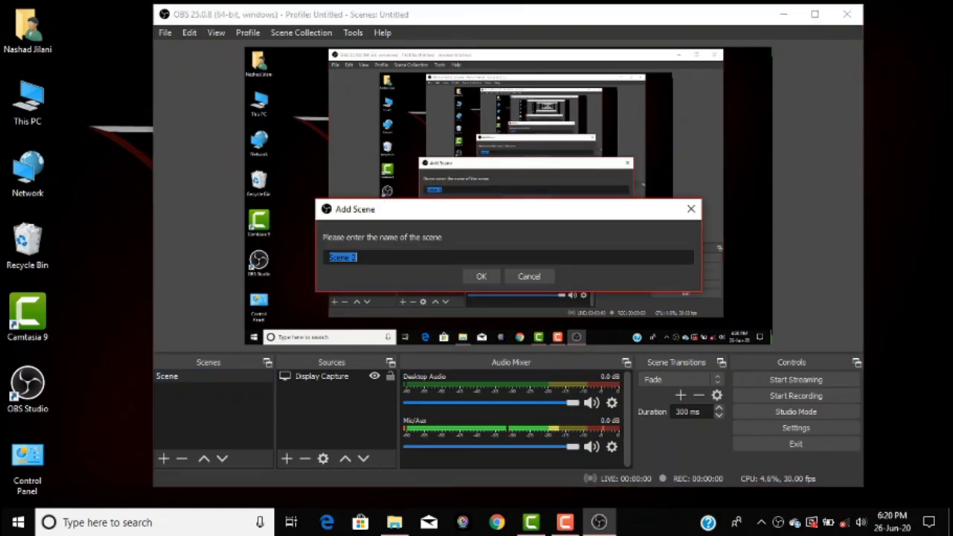
pyautogui.click(521, 276)
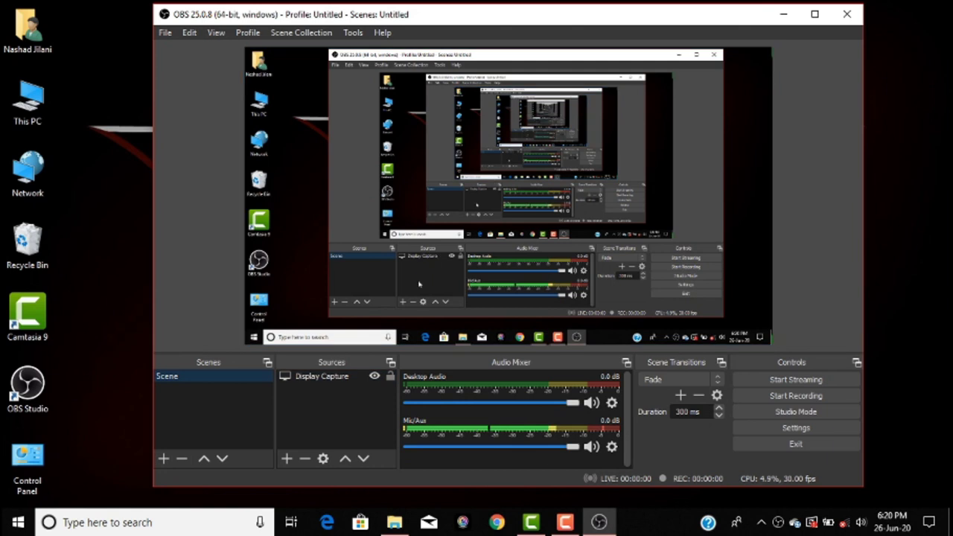
pyautogui.click(286, 458)
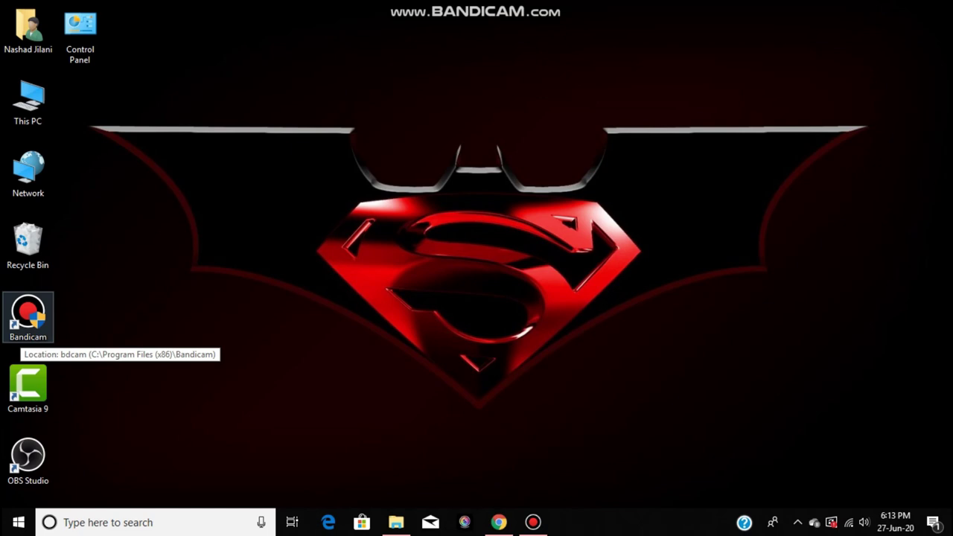
# Switch to the Bandicam window and examine the preset area sizes offered for the Rectangle on a screen recording mode.
pyautogui.click(533, 522)
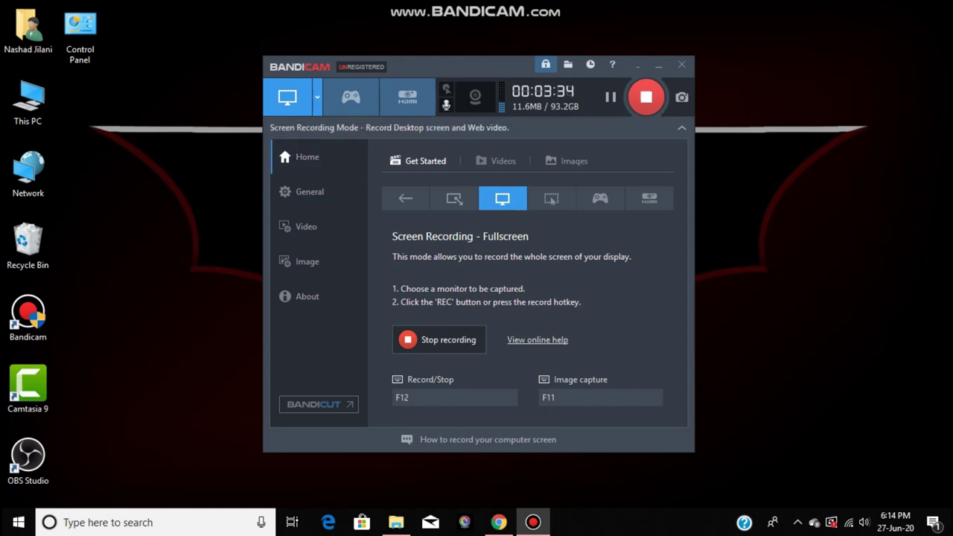
pyautogui.click(317, 96)
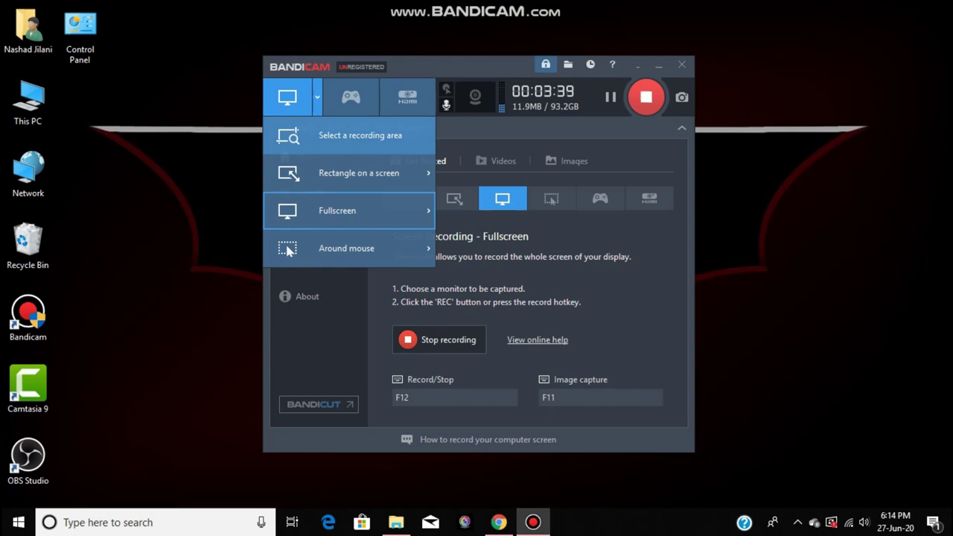
pyautogui.press('Down')
pyautogui.press('Right')
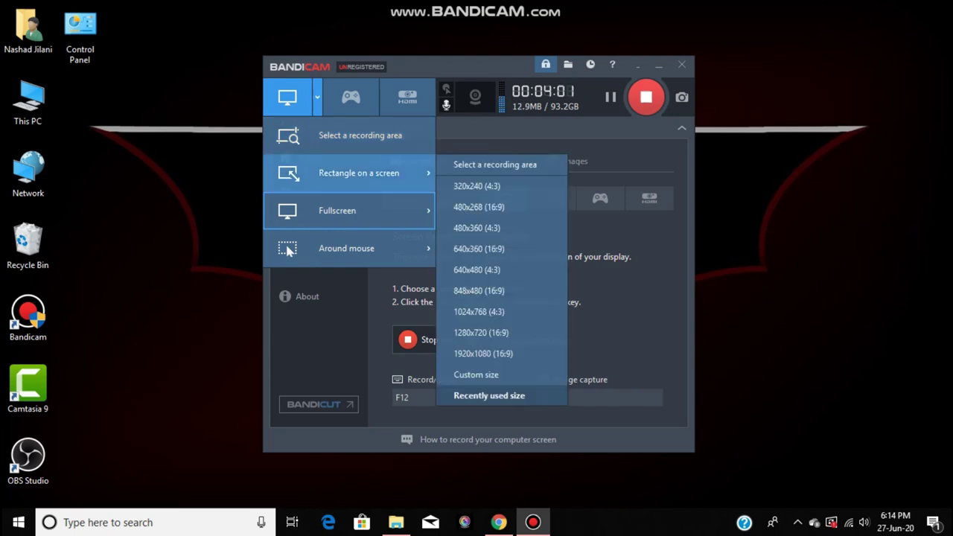
pyautogui.press('Down')
pyautogui.press('Down')
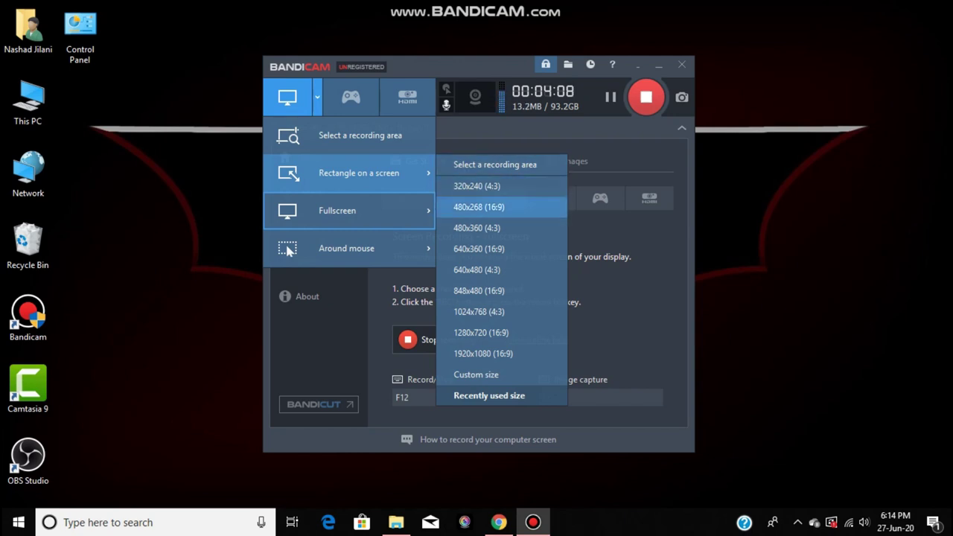
pyautogui.press('Up')
pyautogui.press('Down')
pyautogui.press('Down')
pyautogui.press('Down')
pyautogui.press('Down')
pyautogui.press('Down')
pyautogui.press('Down')
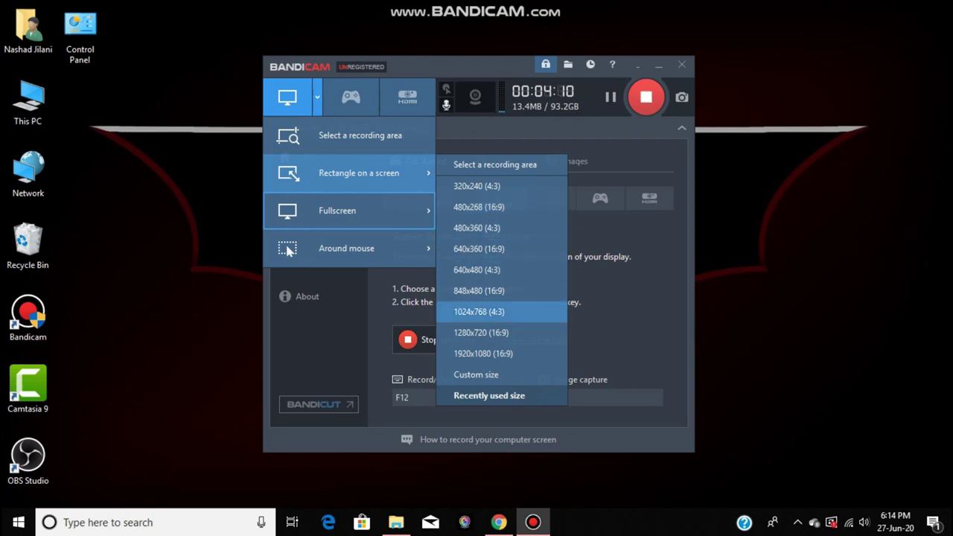
pyautogui.press('Up')
pyautogui.press('Up')
pyautogui.press('Up')
# Examine the display choice of the Fullscreen recording mode and compare it with the neighbouring recording modes.
pyautogui.press('Left')
pyautogui.press('Right')
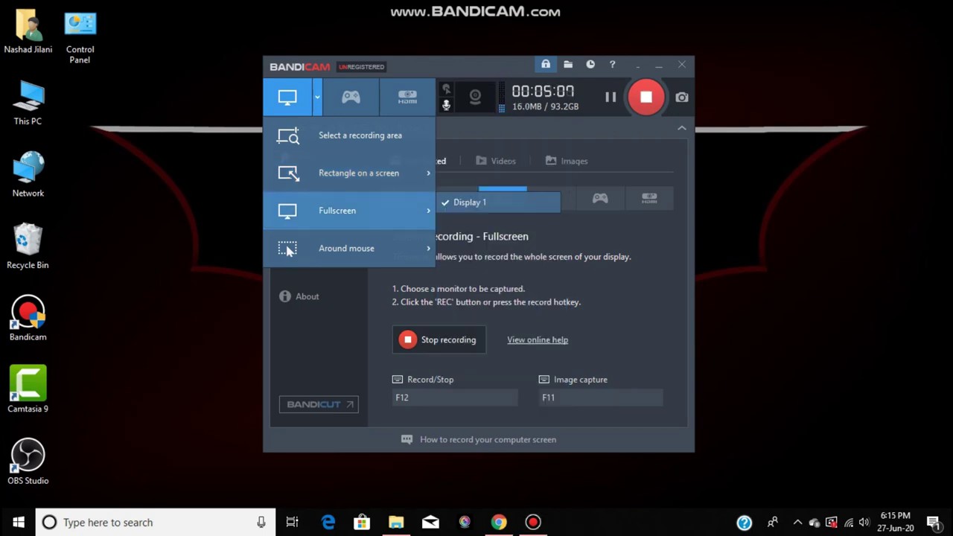
pyautogui.press('Down')
pyautogui.press('Up')
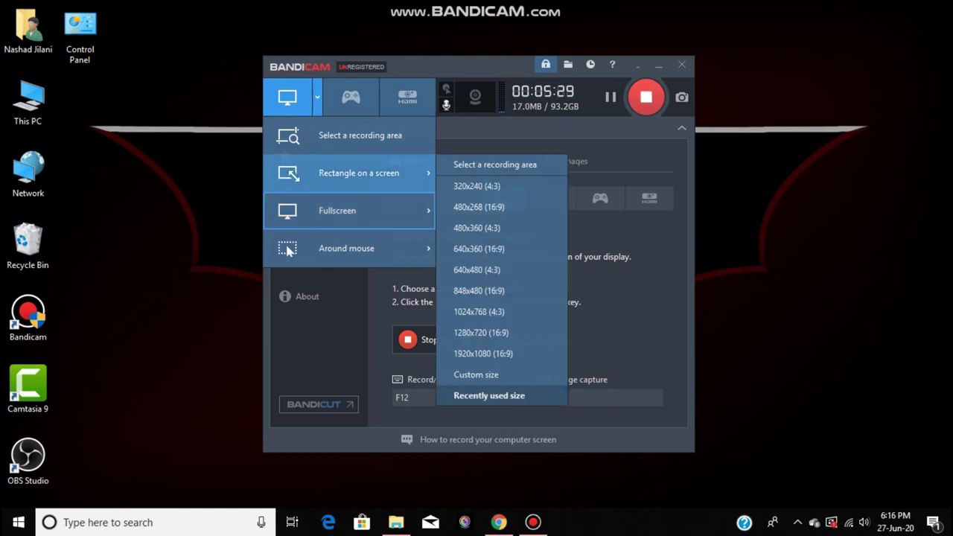
pyautogui.press('Up')
pyautogui.press('Down')
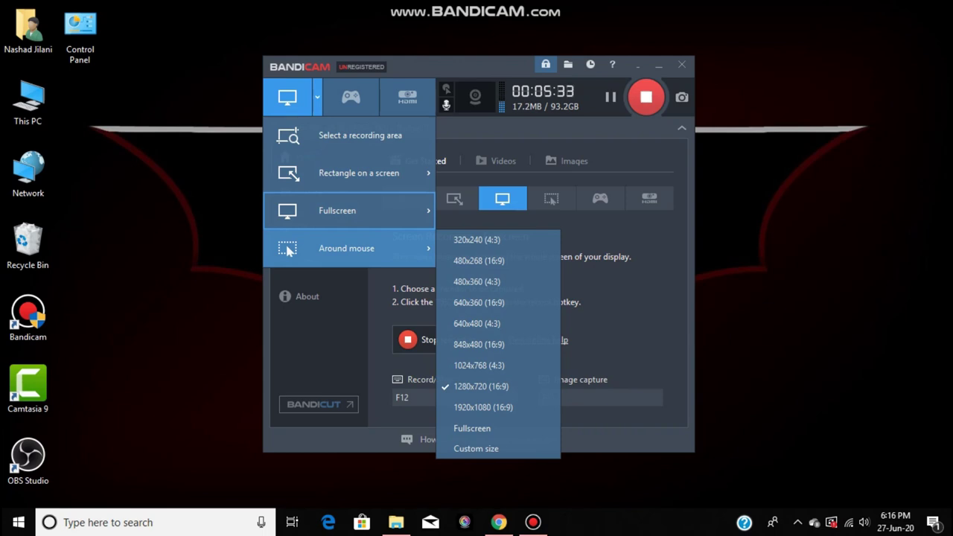
# Examine the capture sizes offered for the Around mouse recording mode and close the mode choices without selecting one.
pyautogui.press('Right')
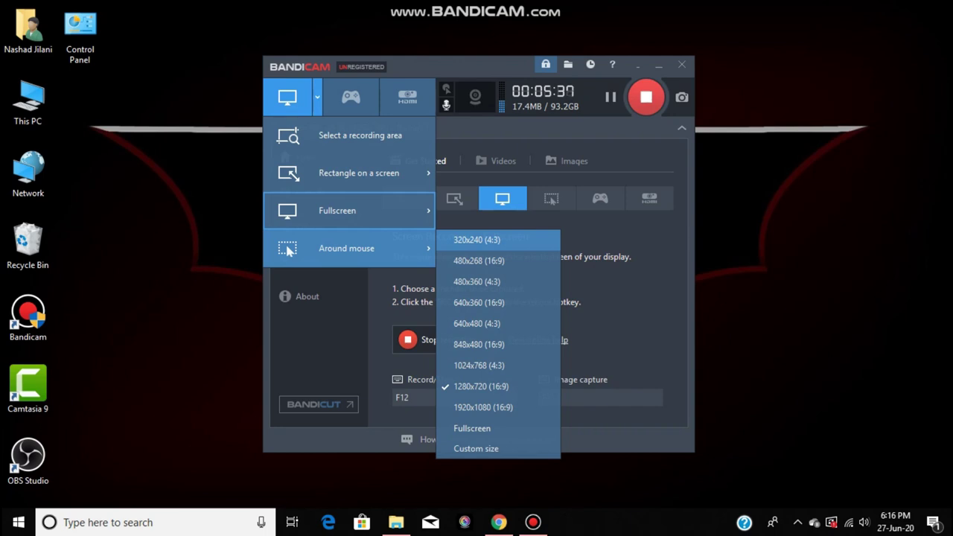
pyautogui.press('Down')
pyautogui.press('Down')
pyautogui.press('Down')
pyautogui.press('Down')
pyautogui.press('Down')
pyautogui.press('Up')
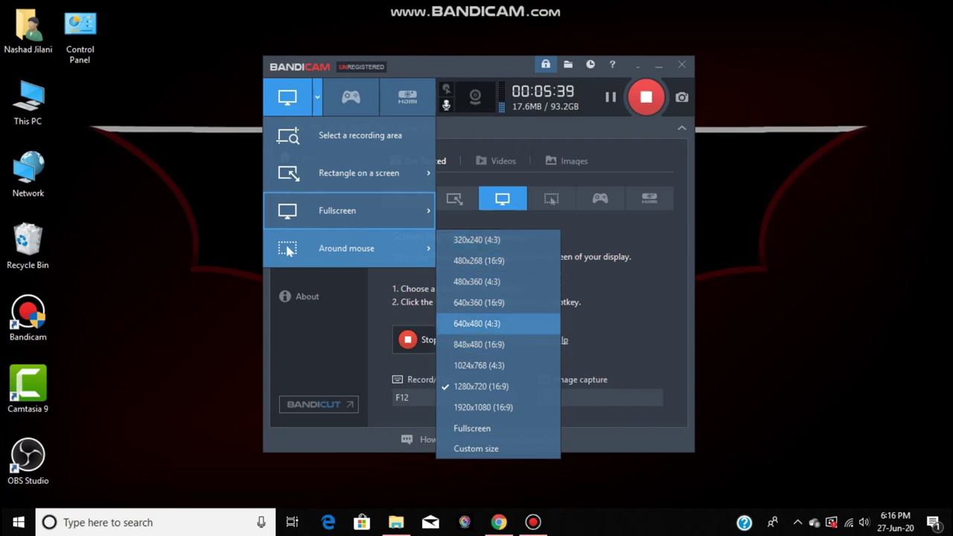
pyautogui.press('Down')
pyautogui.press('Down')
pyautogui.press('Up')
pyautogui.press('Up')
pyautogui.press('Up')
pyautogui.press('Up')
pyautogui.press('Up')
pyautogui.press('Down')
pyautogui.press('Down')
pyautogui.press('Down')
pyautogui.press('Down')
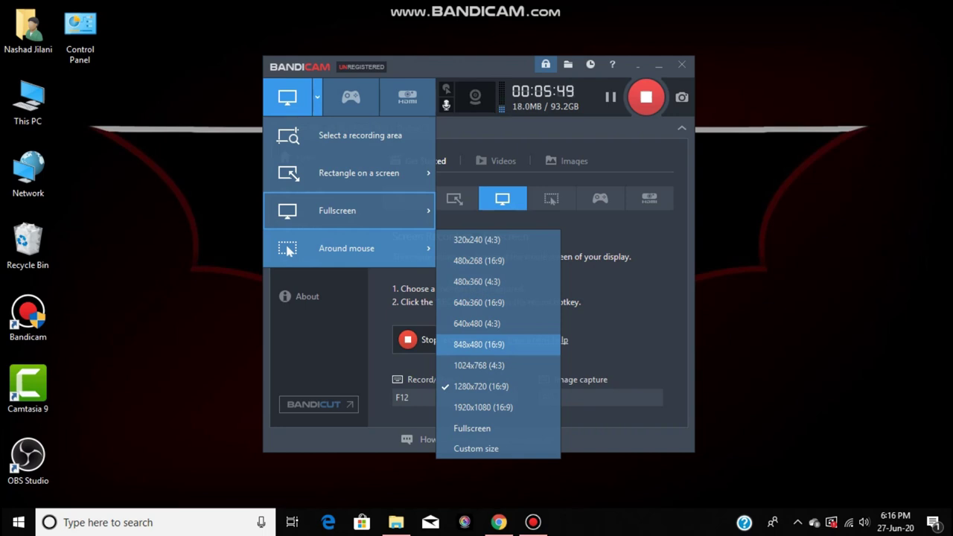
pyautogui.press('Escape')
pyautogui.press('Escape')
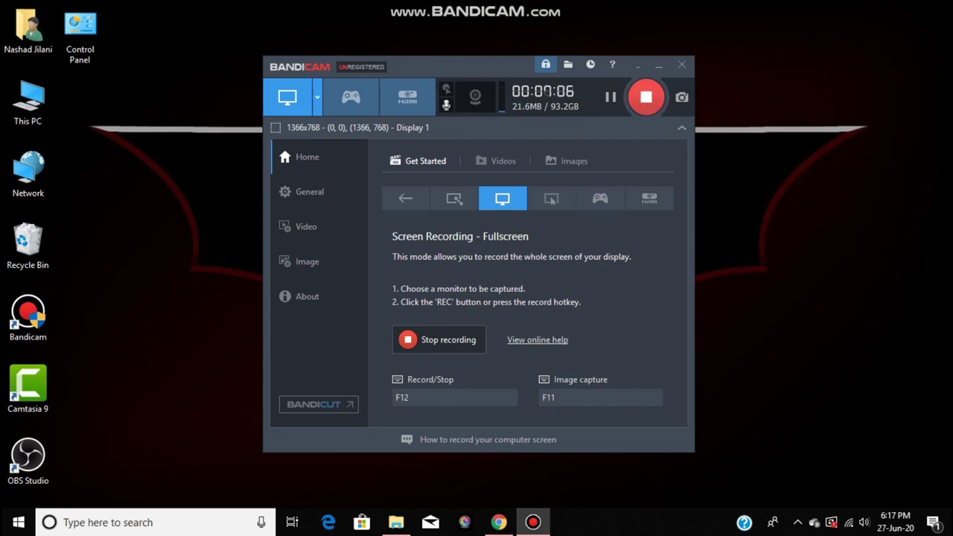
# Show the list of recorded videos and look through its files.
pyautogui.click(497, 161)
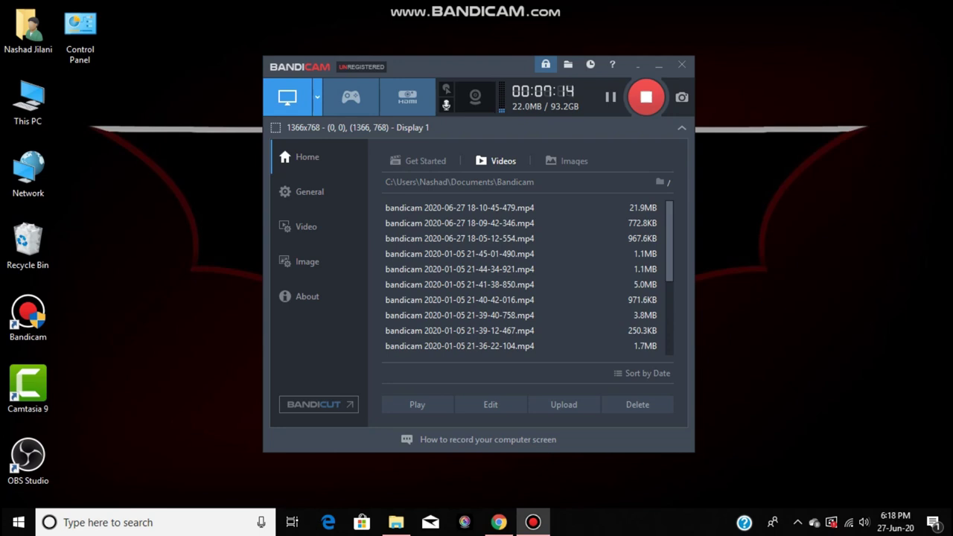
pyautogui.scroll(-3, 521, 275)
pyautogui.scroll(3, 521, 276)
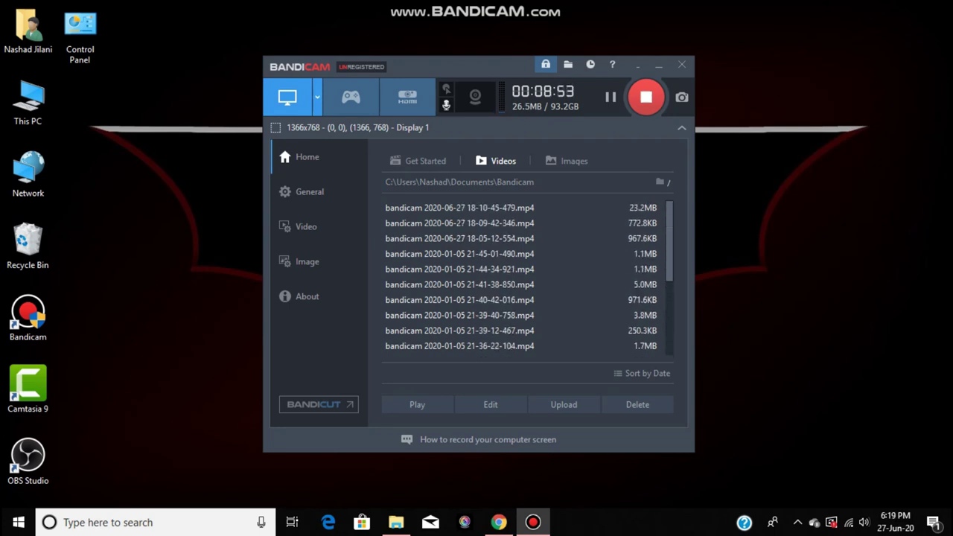